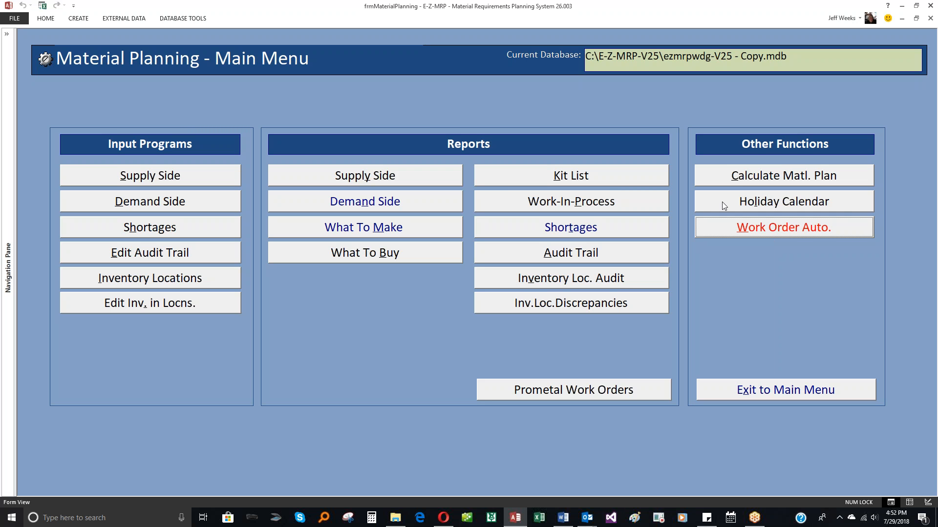
Review the Supply Side Maintenance records for parts WDG-000, SA-2 and SA-1, and return to the Material Planning menu.
click(160, 180)
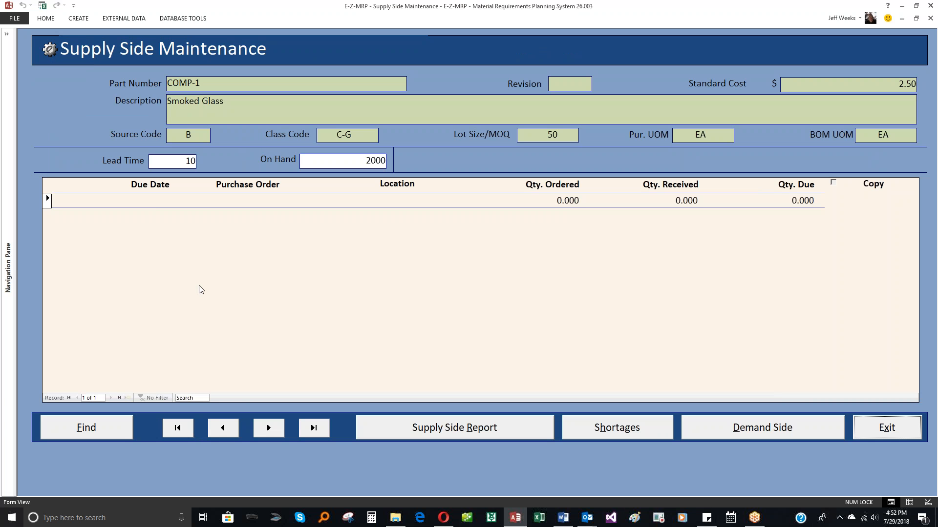
click(208, 84)
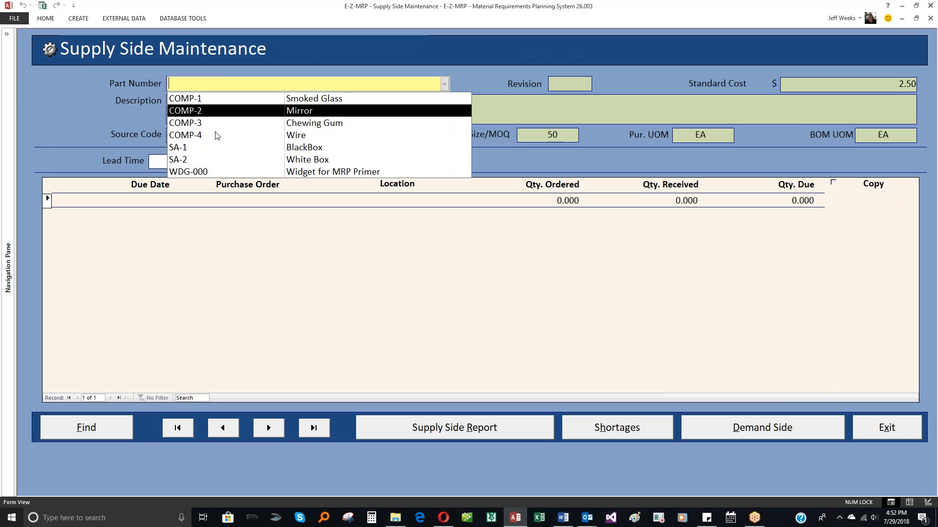
click(203, 173)
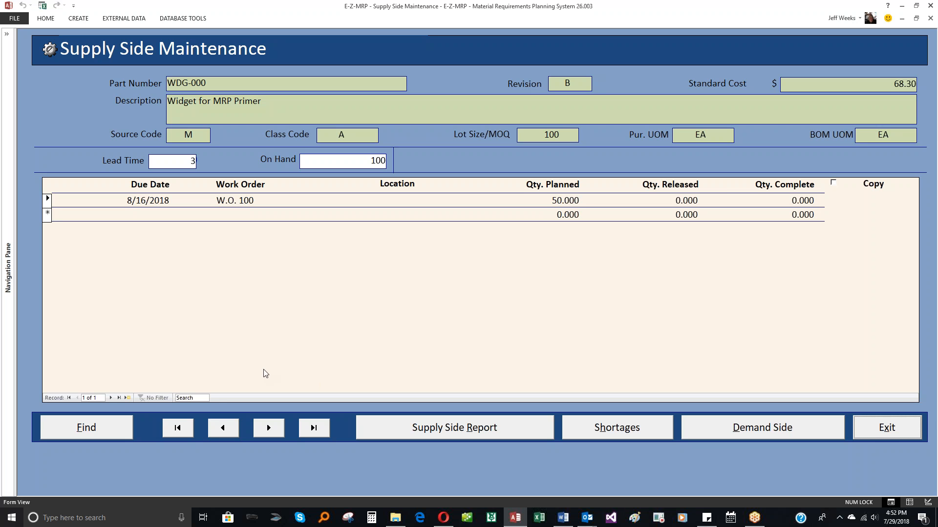
click(234, 431)
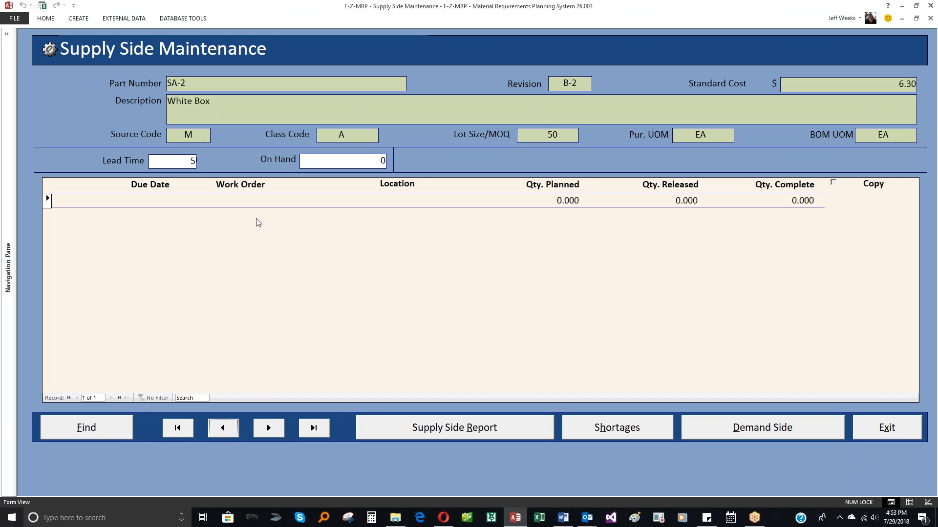
click(224, 429)
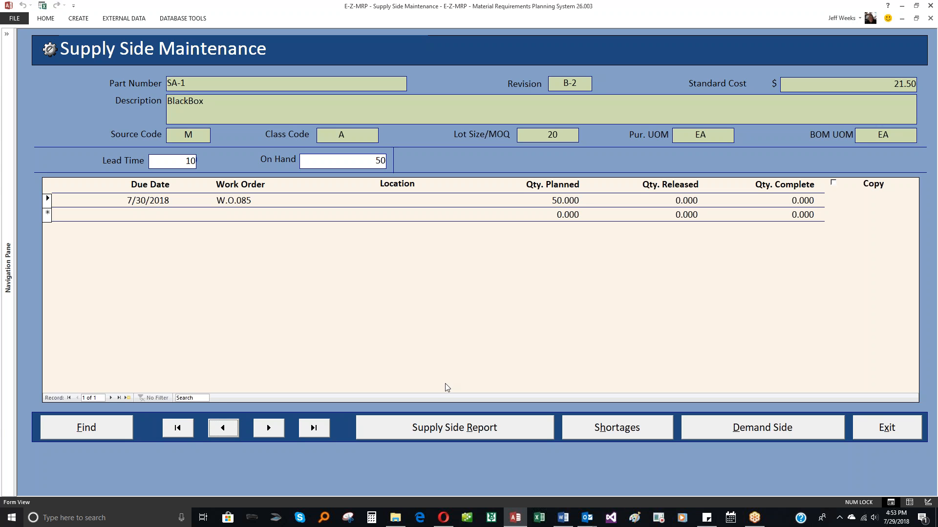
click(885, 433)
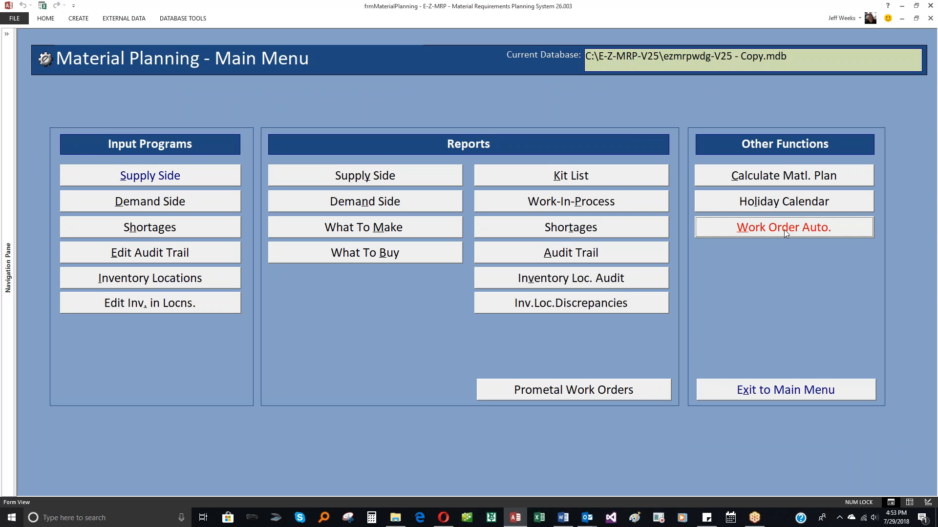
Run the material plan calculation with lead times in days and effective/obsolete dates in use, and close the calculation form.
click(755, 180)
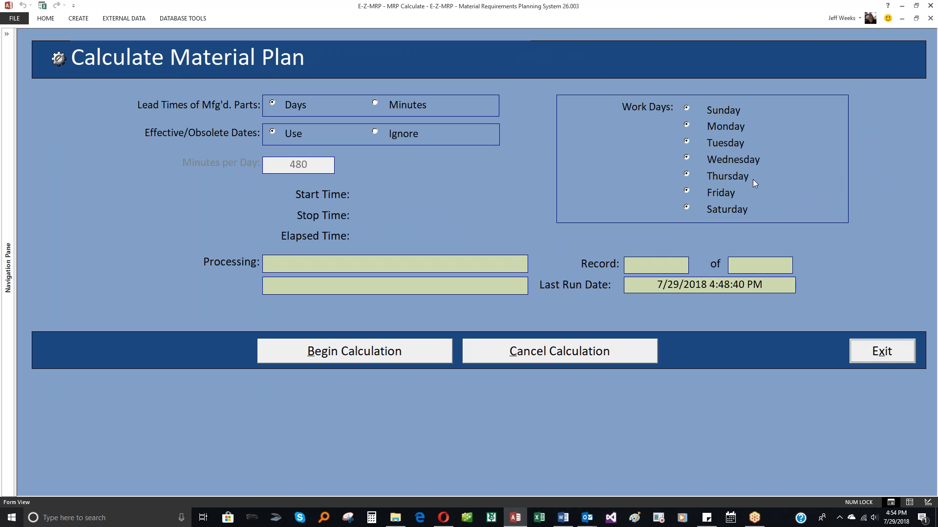
click(385, 349)
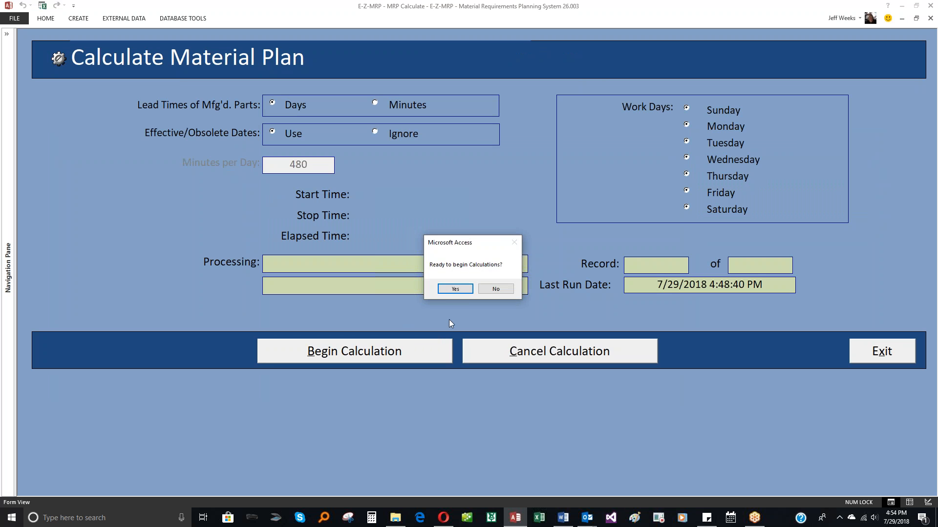
click(454, 290)
click(488, 294)
click(882, 354)
Open the Create Work Orders form in Work Order Automation.
click(761, 230)
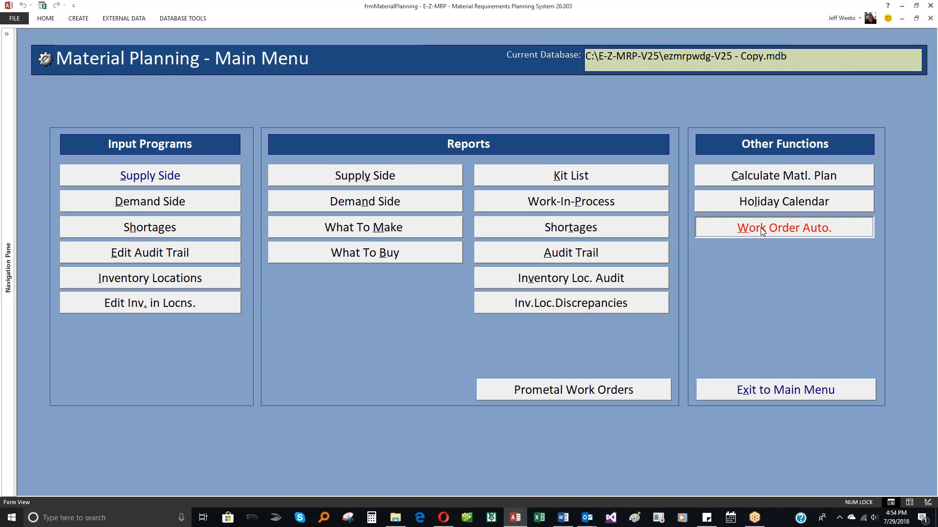
click(607, 204)
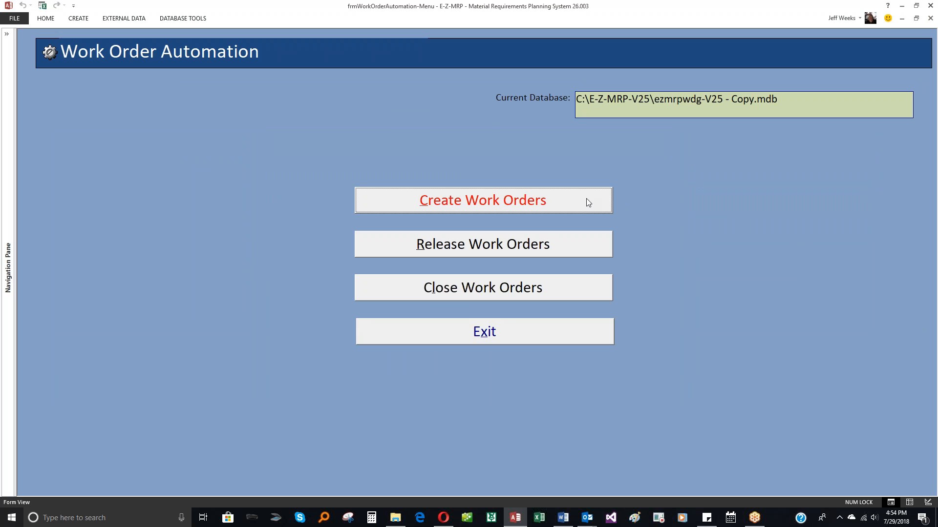
click(574, 245)
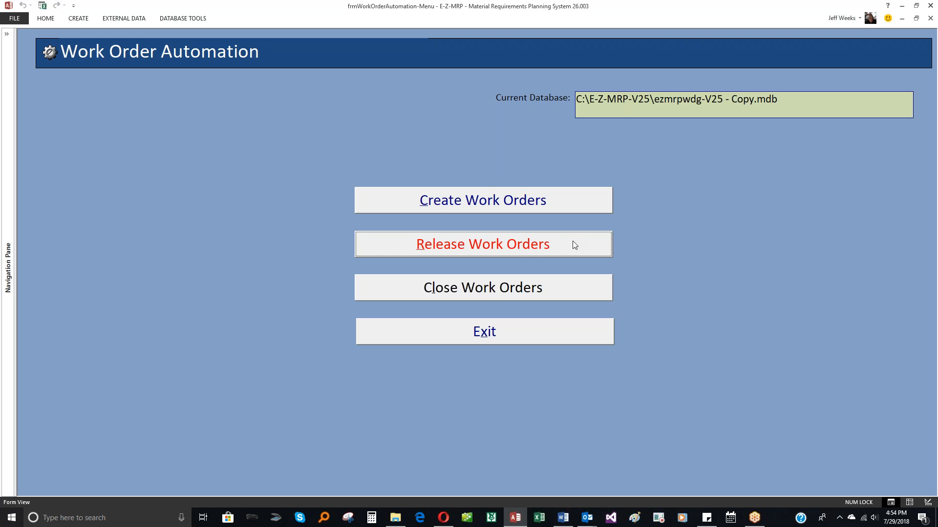
click(575, 287)
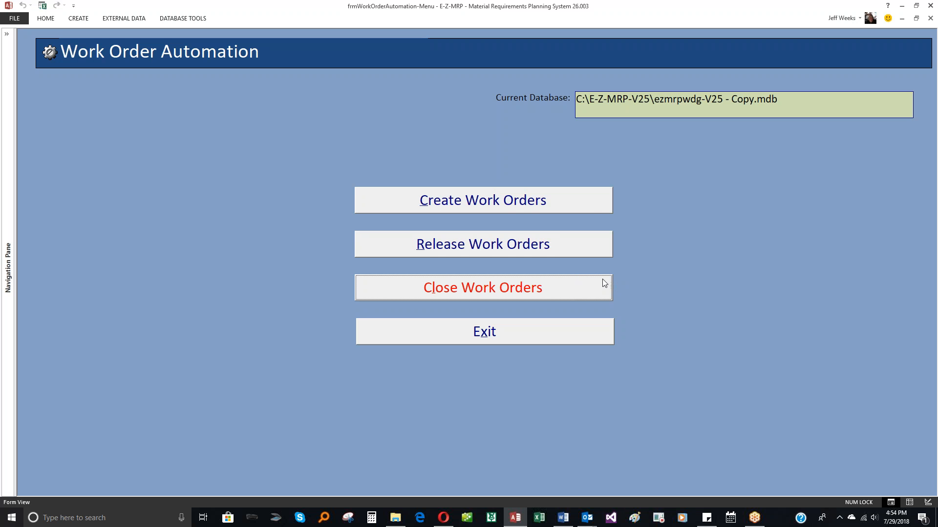
click(596, 235)
click(590, 209)
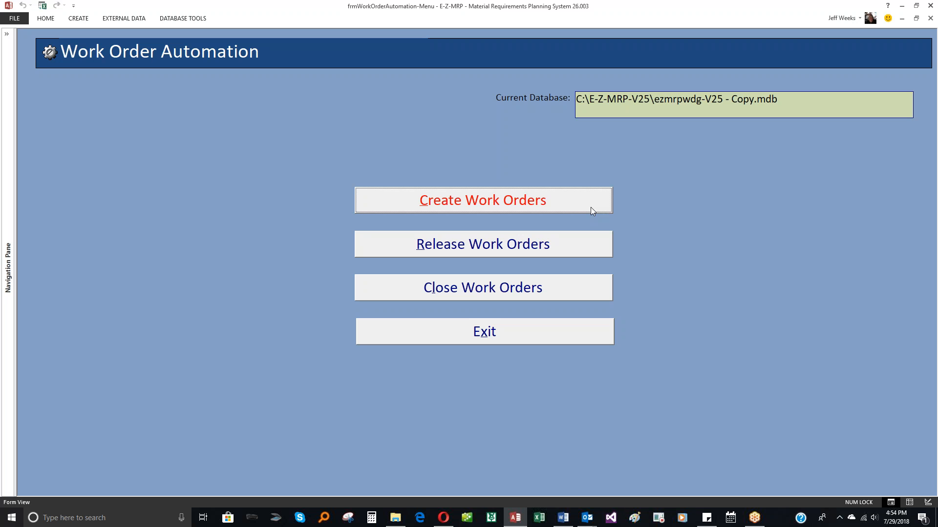
click(583, 245)
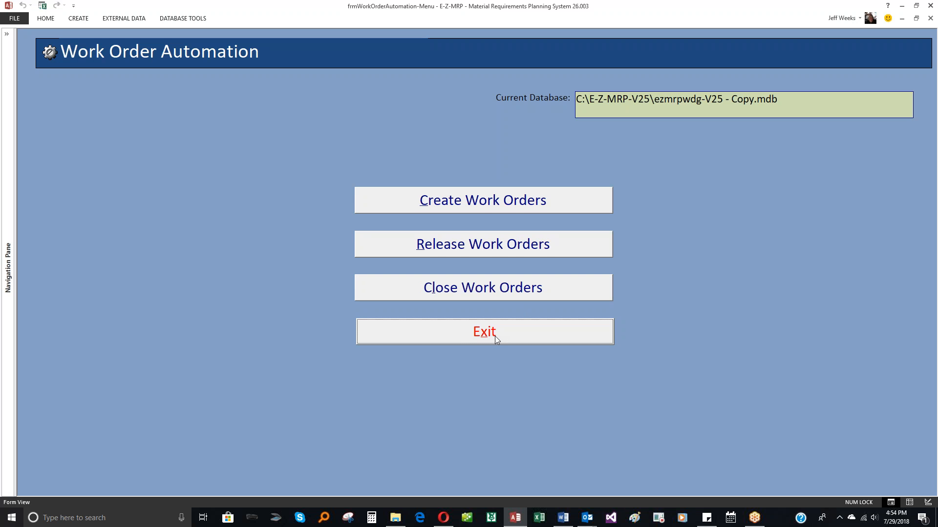
click(450, 201)
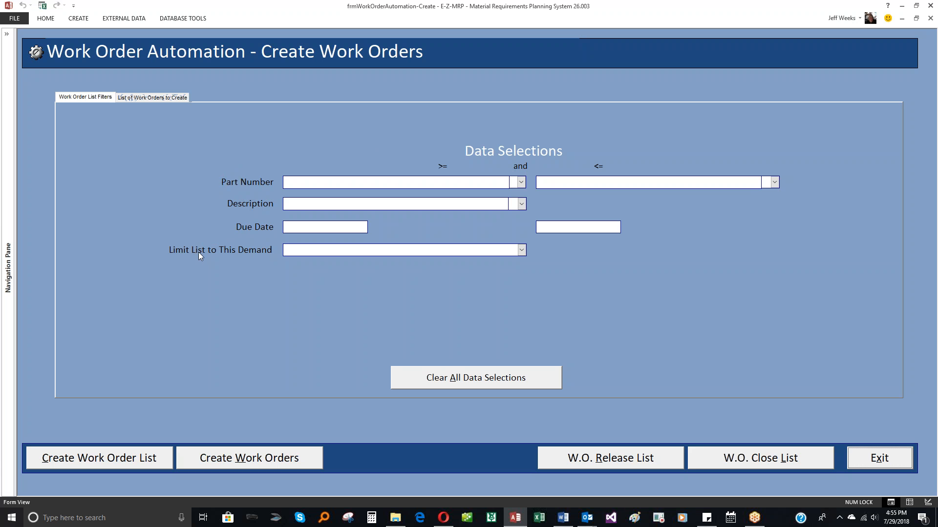
Try limiting the work order list to the Safety Stock demand, and clear all data selections.
click(521, 250)
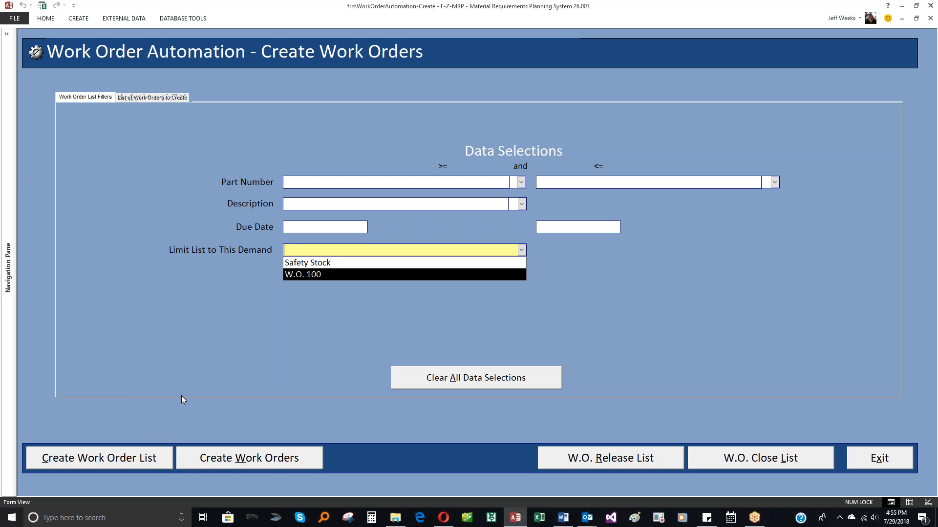
click(524, 253)
click(520, 251)
click(464, 262)
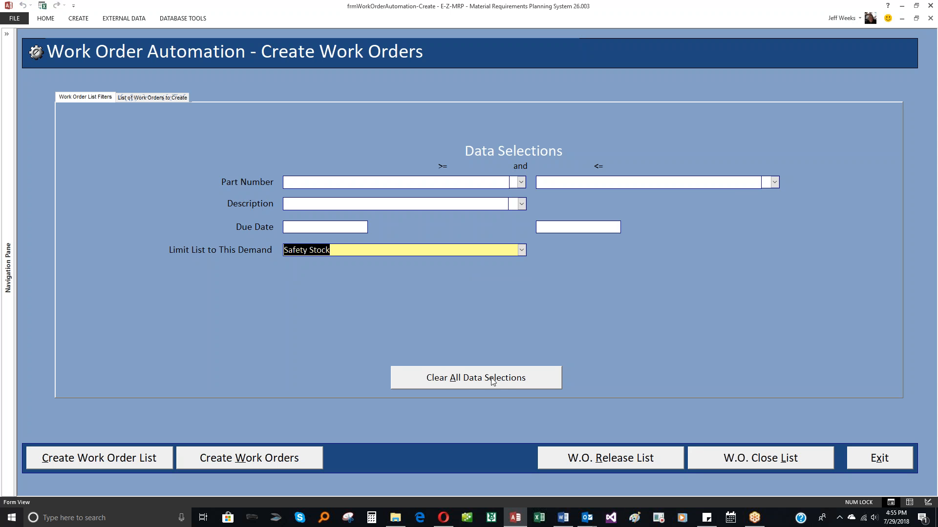
click(473, 381)
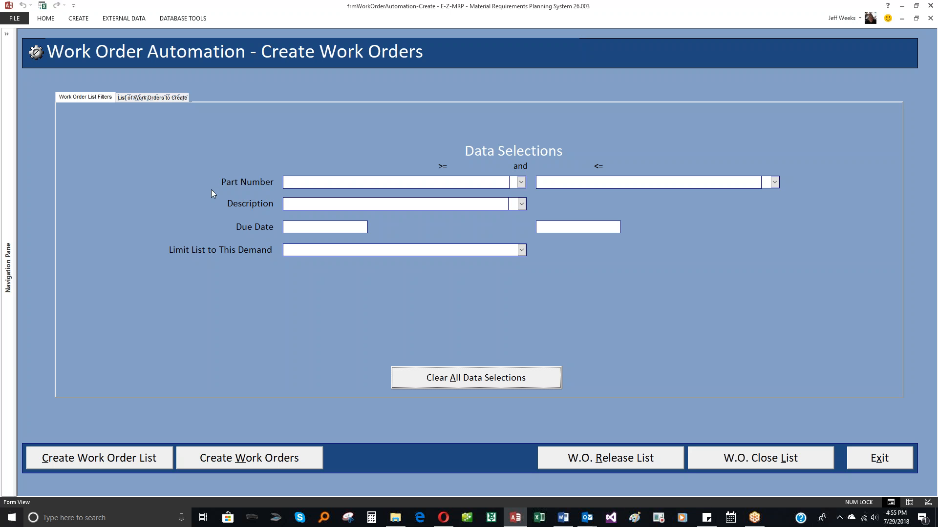
Generate the list of work orders to create with all data selection filters left blank.
click(158, 99)
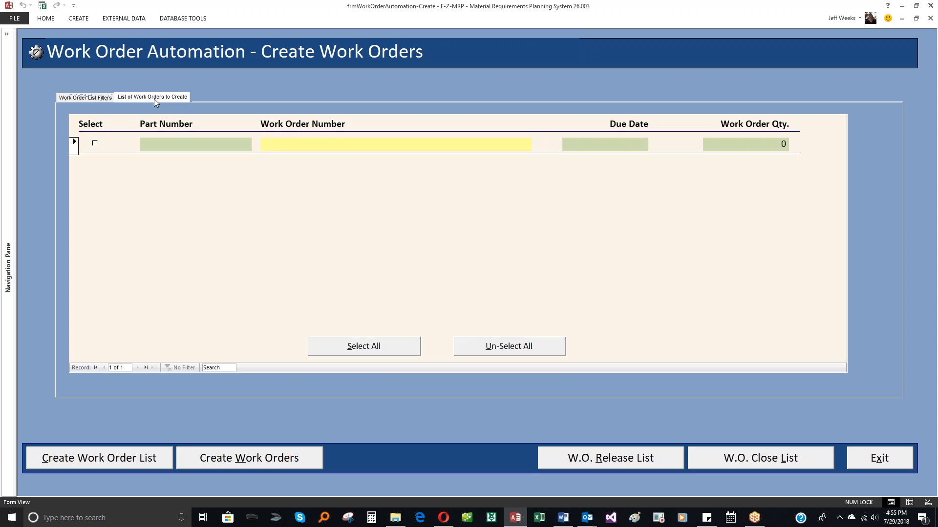
click(104, 98)
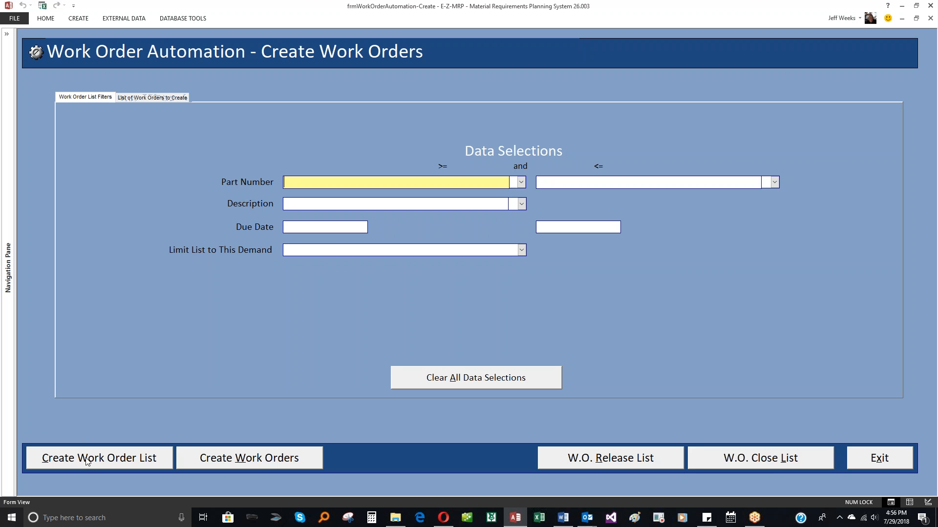
click(112, 460)
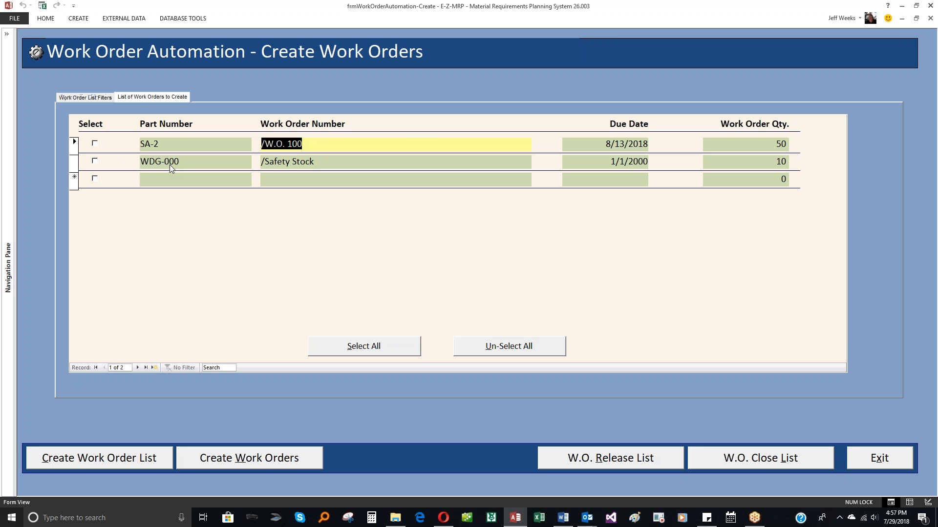
Select only the WDG-000 /Safety Stock entry in the list and create its work order.
click(354, 350)
click(514, 355)
click(95, 162)
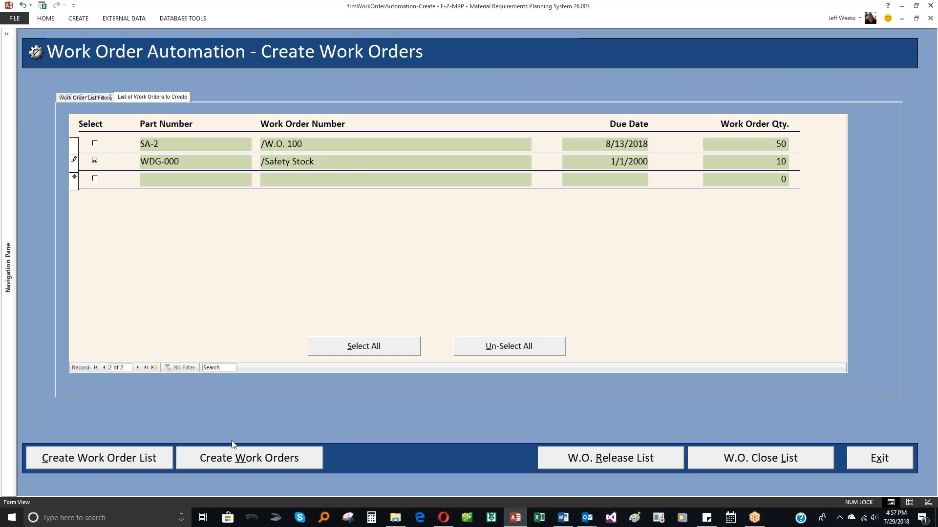
click(254, 462)
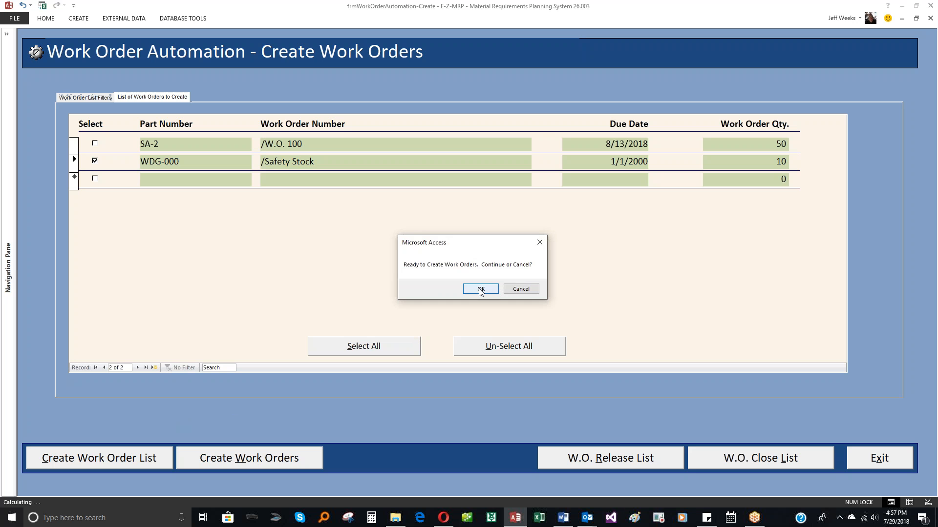
click(481, 291)
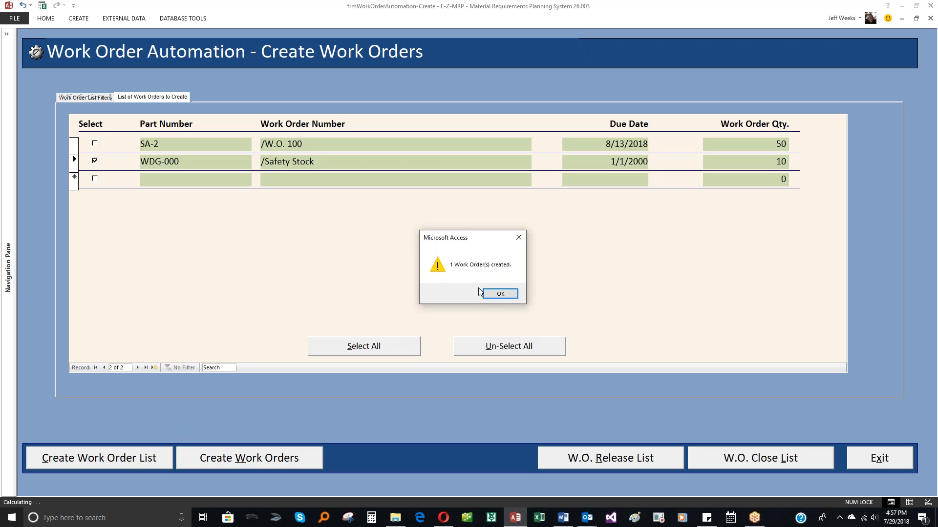
click(508, 293)
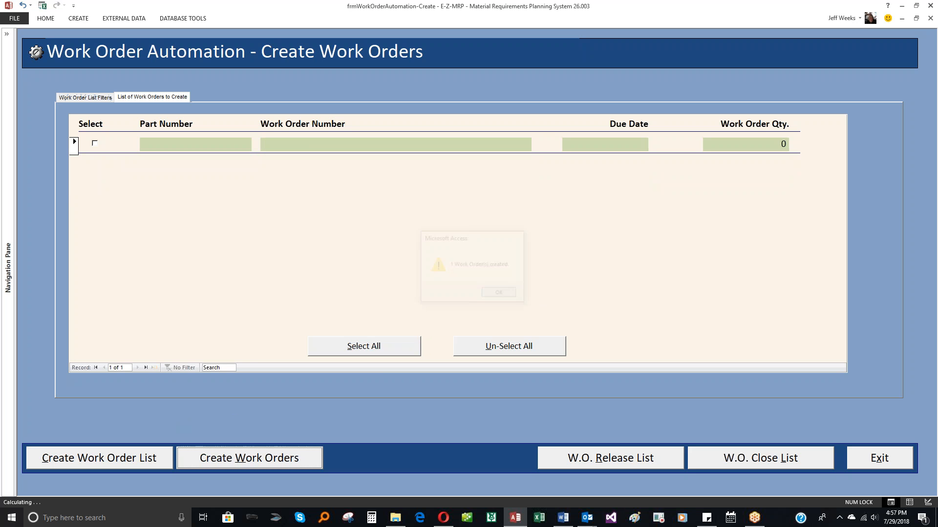
Generate the unfiltered list of work orders to release, review it, and exit the release form.
click(614, 462)
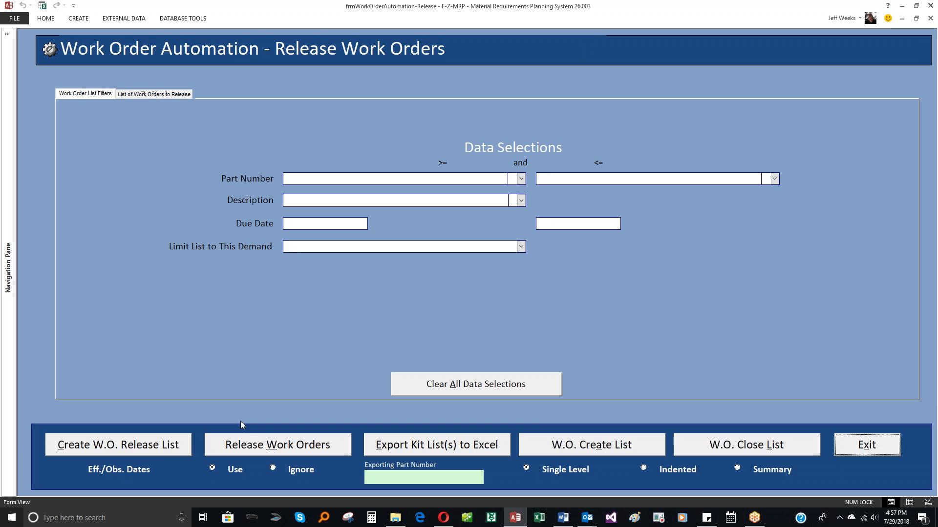
click(163, 449)
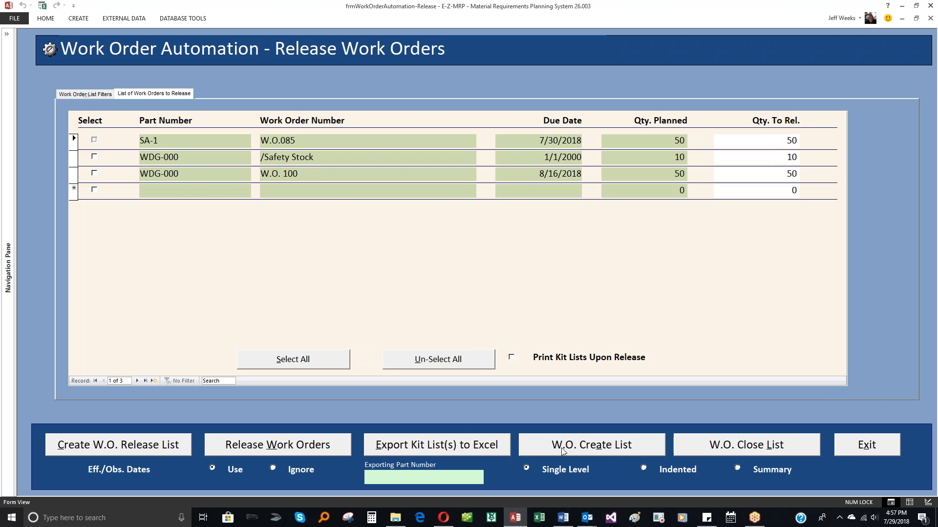
click(859, 452)
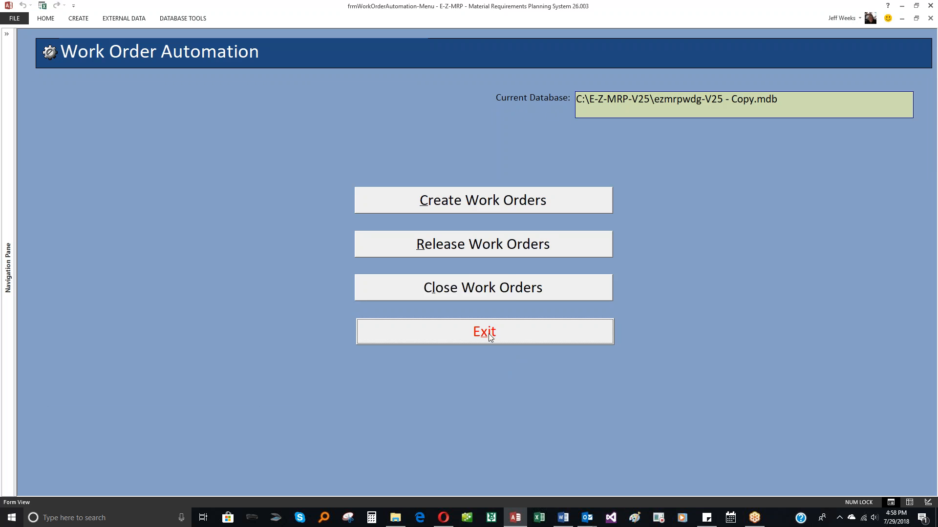
Recalculate the material plan to include the new WDG-000 safety stock work order, and close the calculation form.
click(490, 336)
click(740, 181)
click(370, 351)
click(456, 295)
click(498, 293)
click(904, 351)
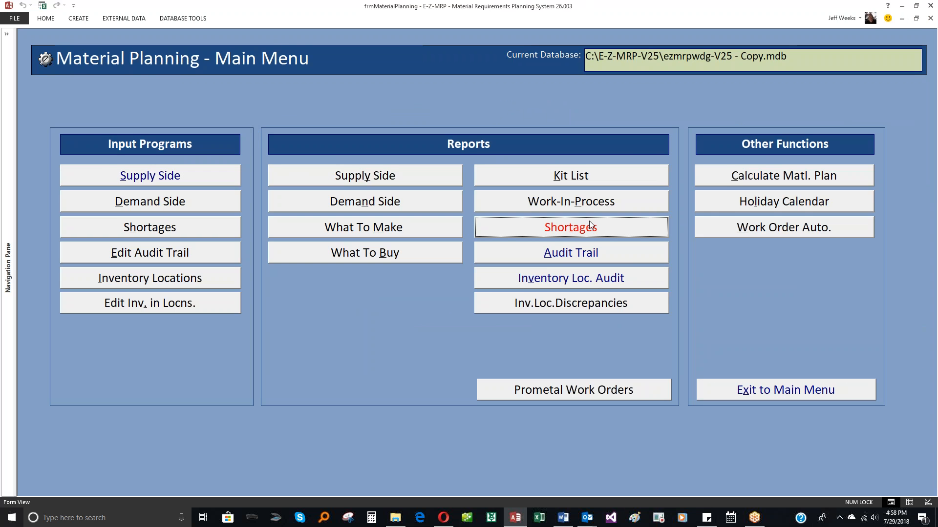
Reopen the Create Work Orders form and generate an unfiltered list from the recalculated material plan.
click(780, 228)
click(515, 199)
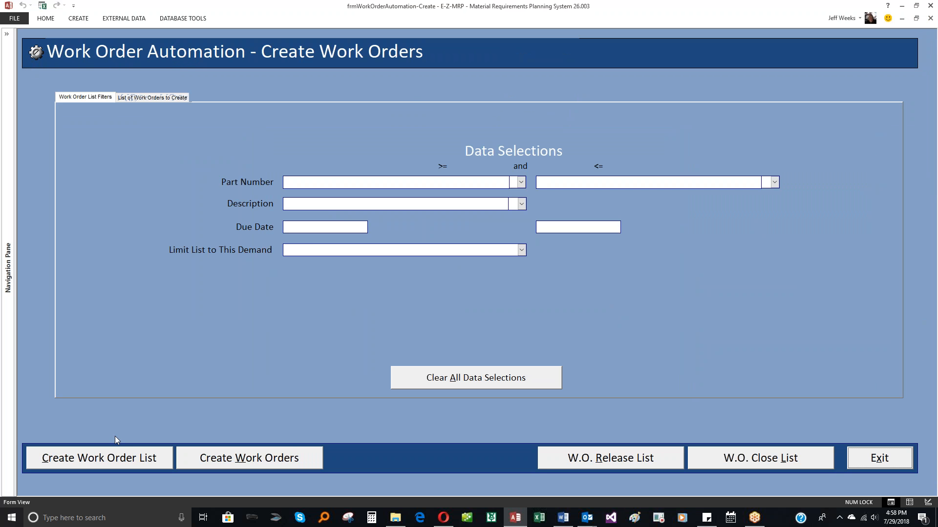
click(121, 459)
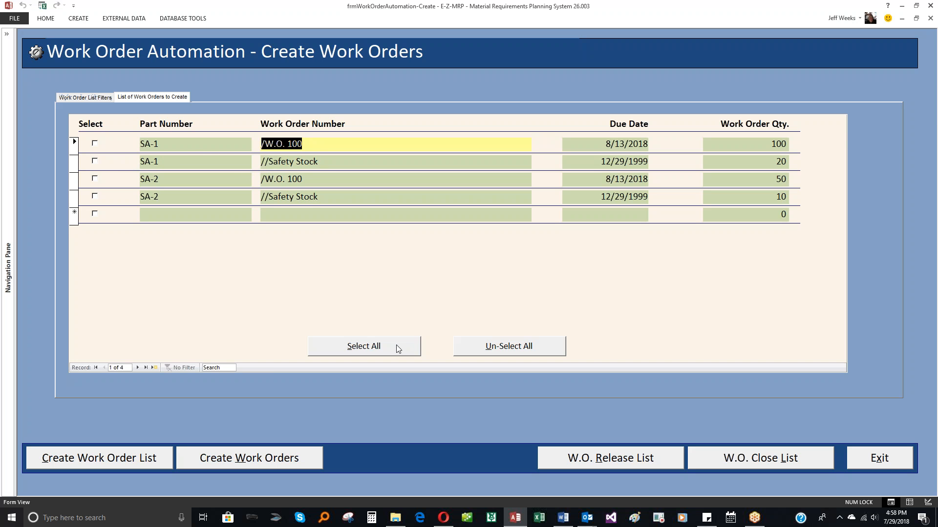
Create work orders for all listed SA-1 and SA-2 entries and go to the Release Work Orders form.
click(381, 347)
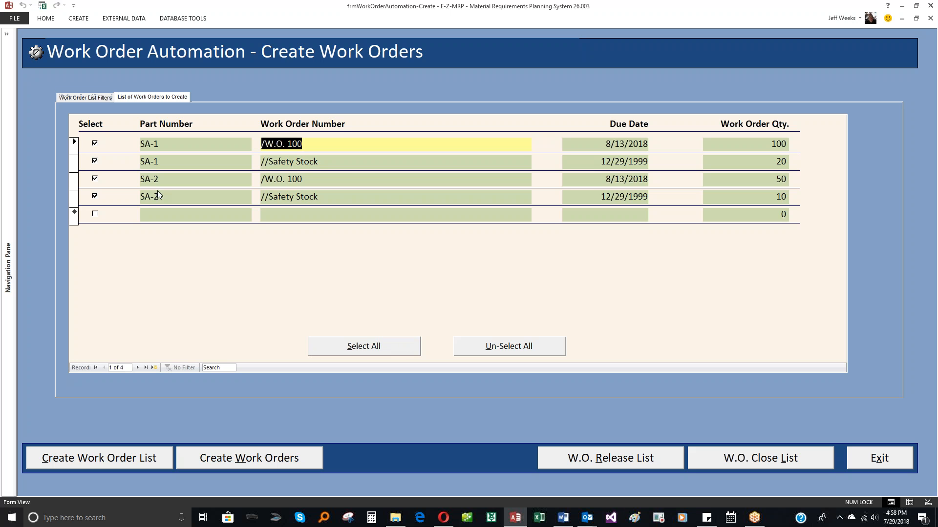
click(243, 460)
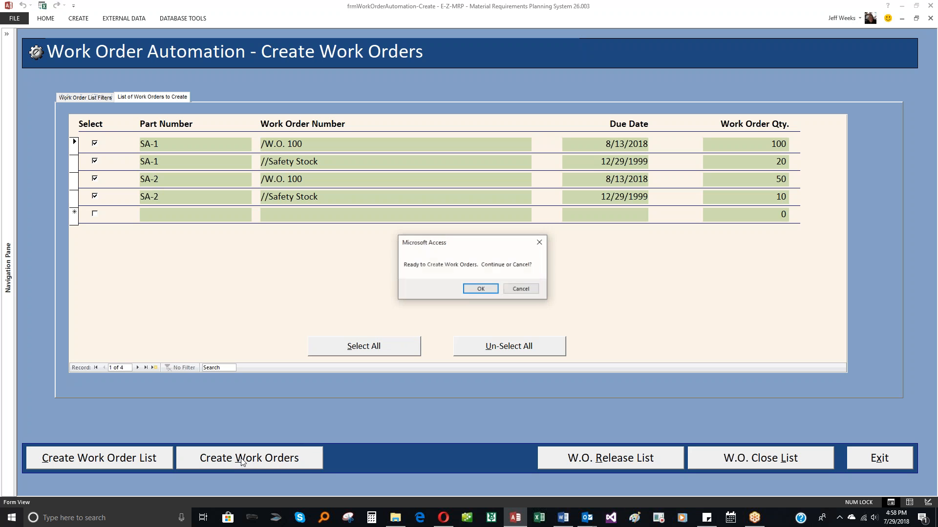
click(467, 287)
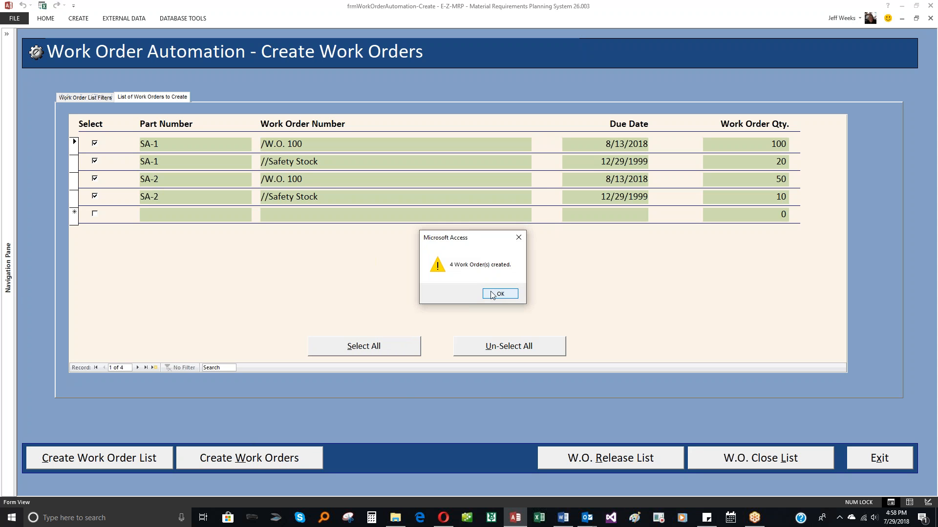
click(491, 293)
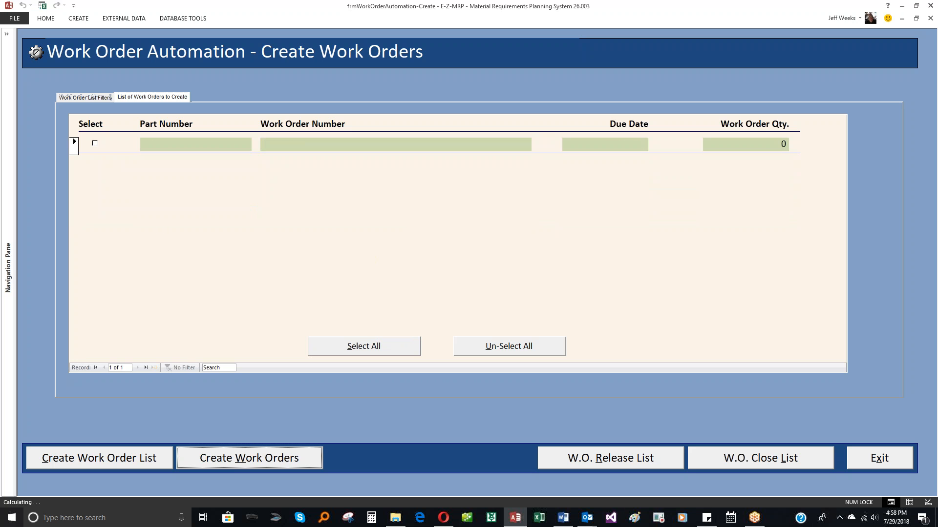
click(602, 462)
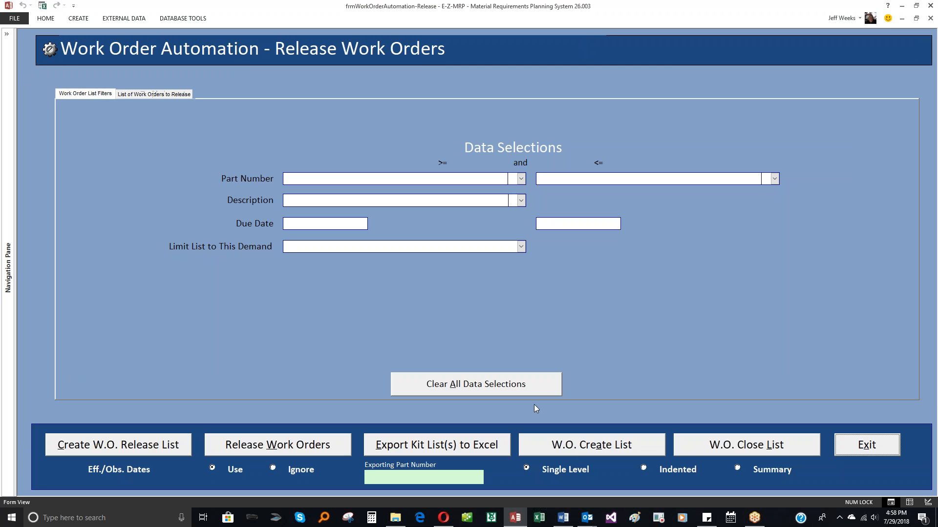
Review the unfiltered list of work orders to release, and return to the Material Planning main menu.
click(178, 447)
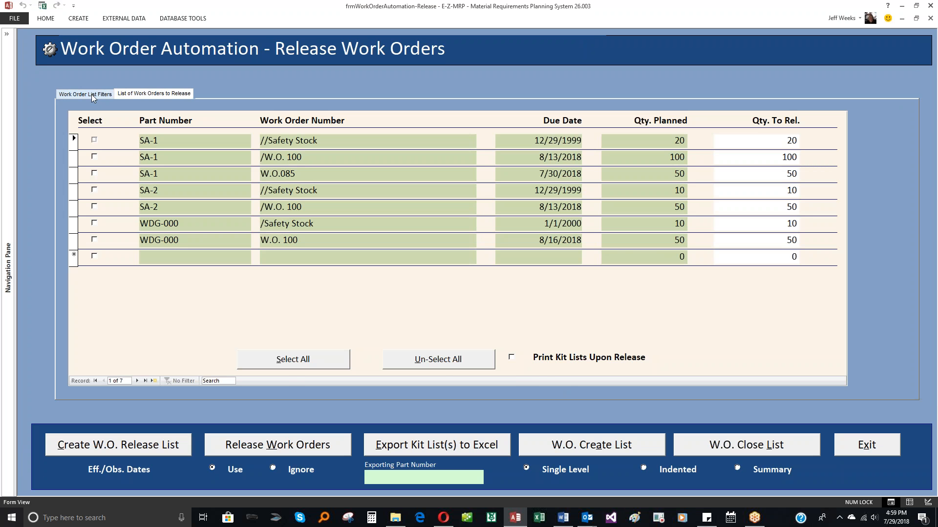
click(92, 95)
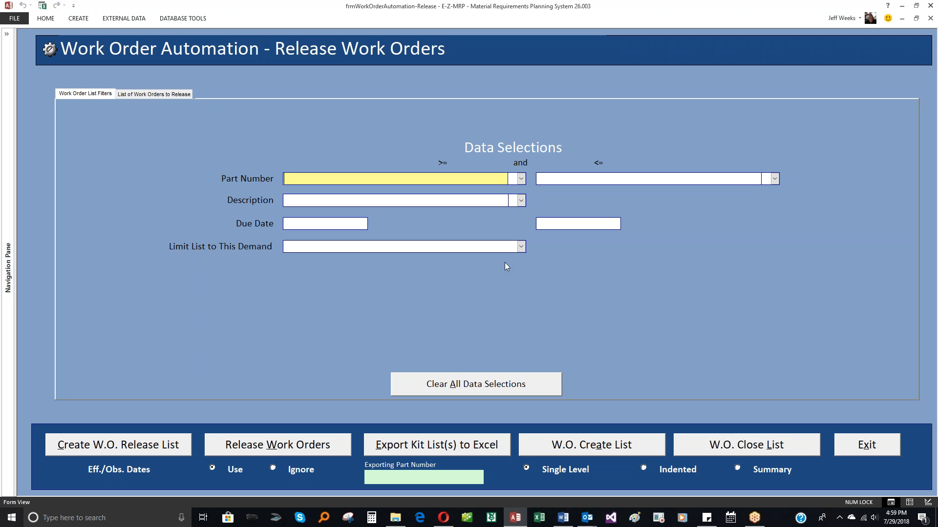
click(862, 447)
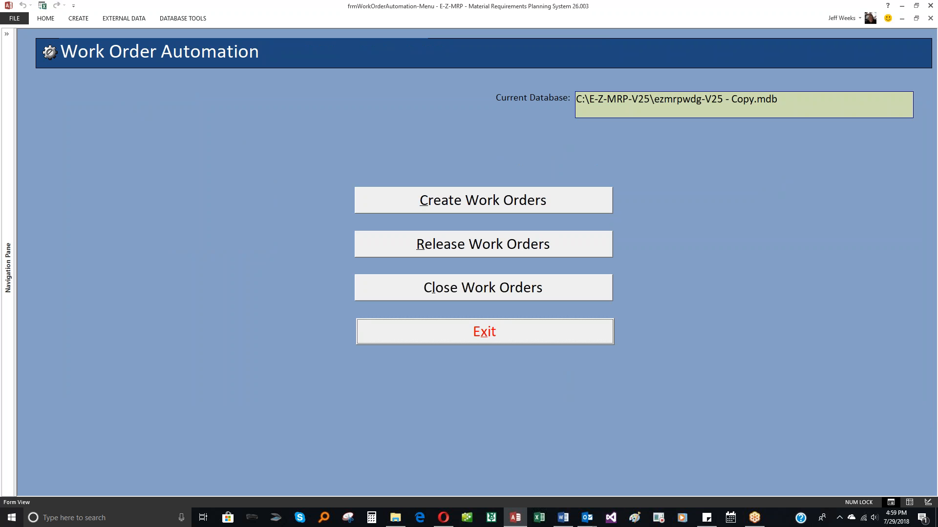
click(543, 342)
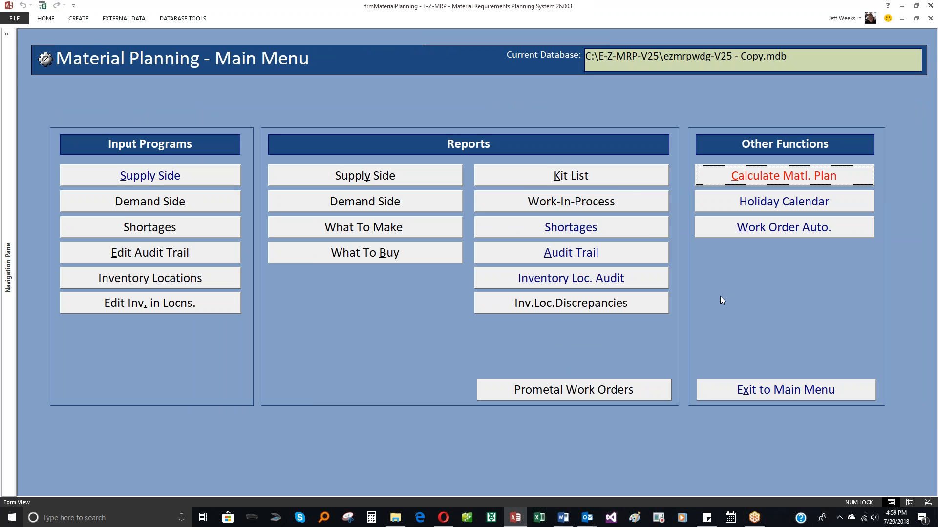
Recalculate the material plan to include the new SA-1 and SA-2 work orders, and close the calculation form.
click(736, 180)
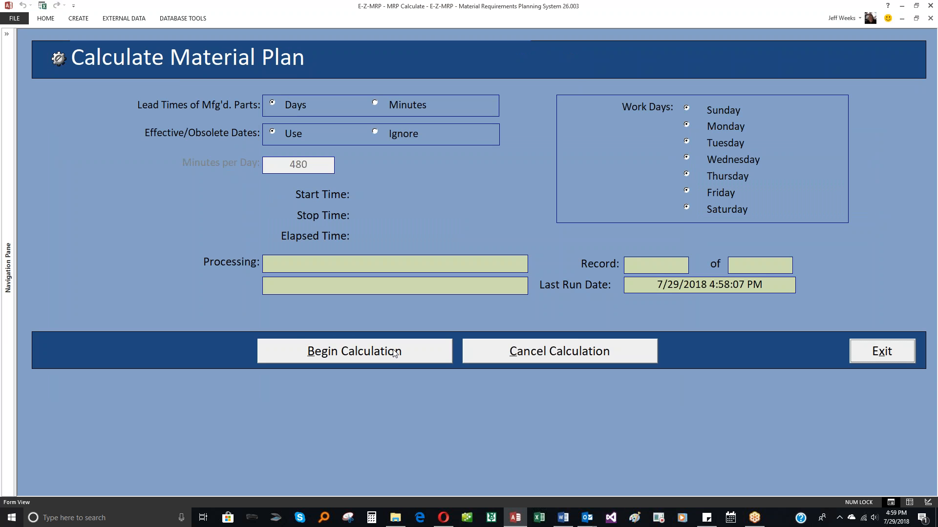
click(397, 353)
click(472, 290)
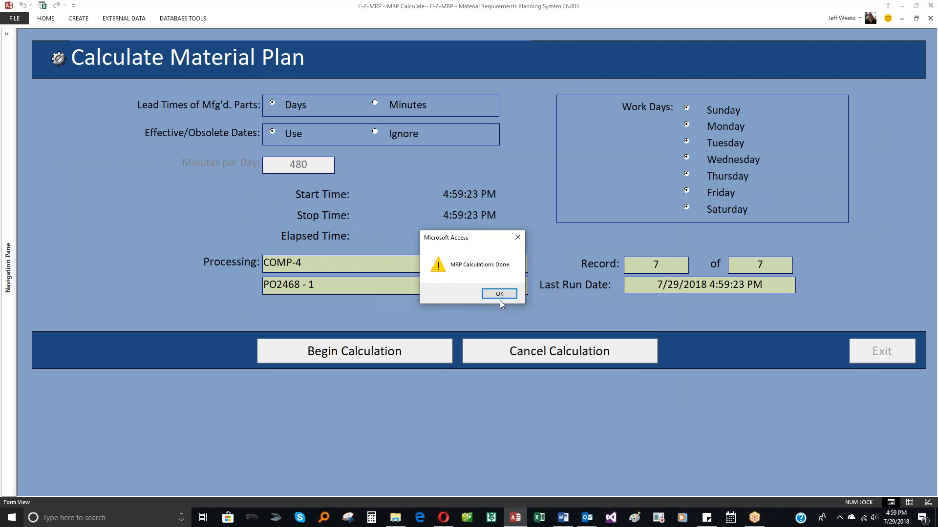
click(500, 293)
click(881, 351)
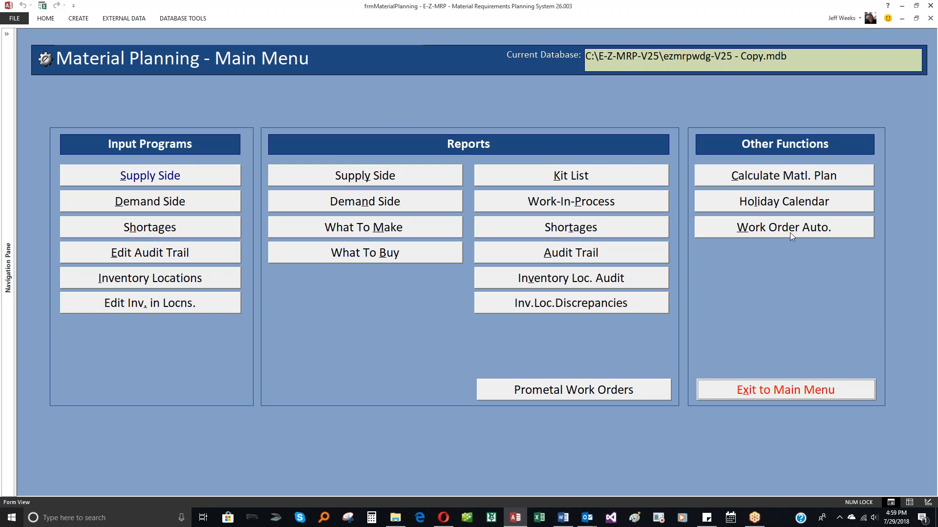
Reopen the Release Work Orders form from Work Order Automation and generate an unfiltered release list from the recalculated plan.
click(783, 229)
click(458, 247)
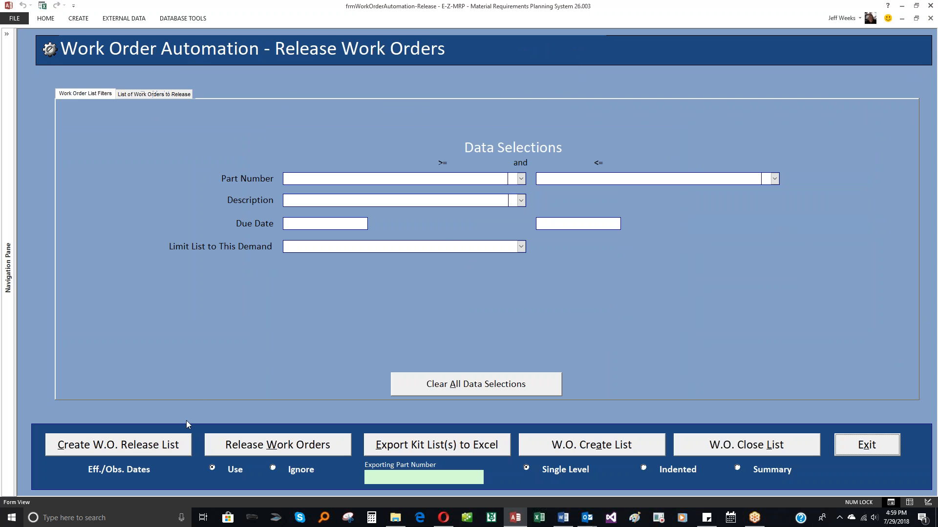
click(171, 444)
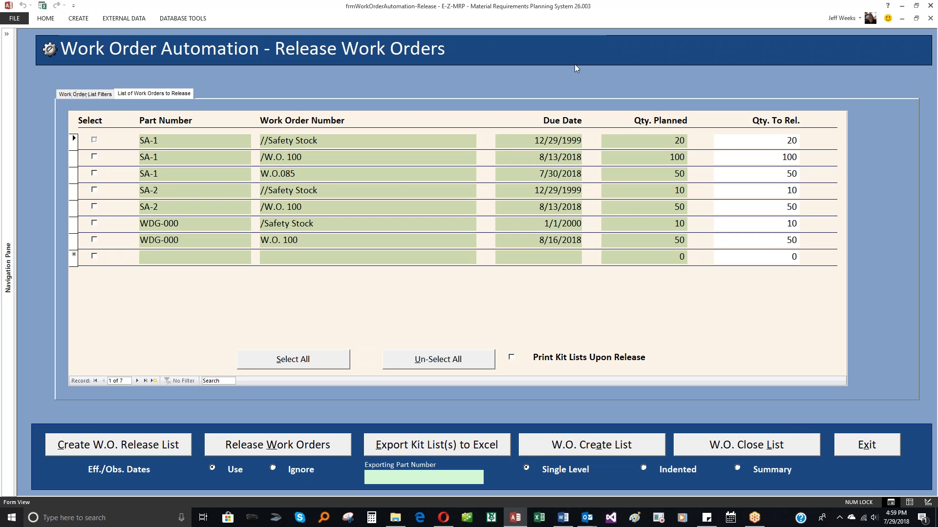
click(540, 10)
click(896, 348)
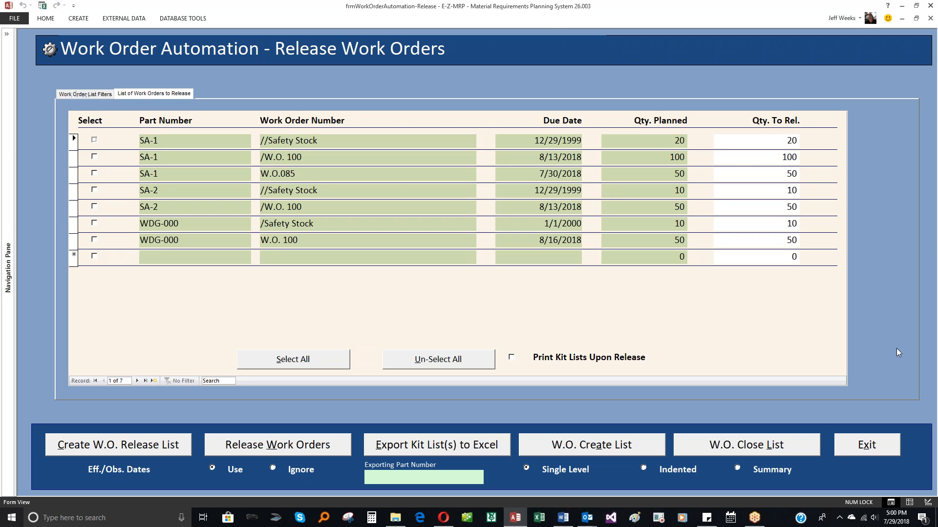